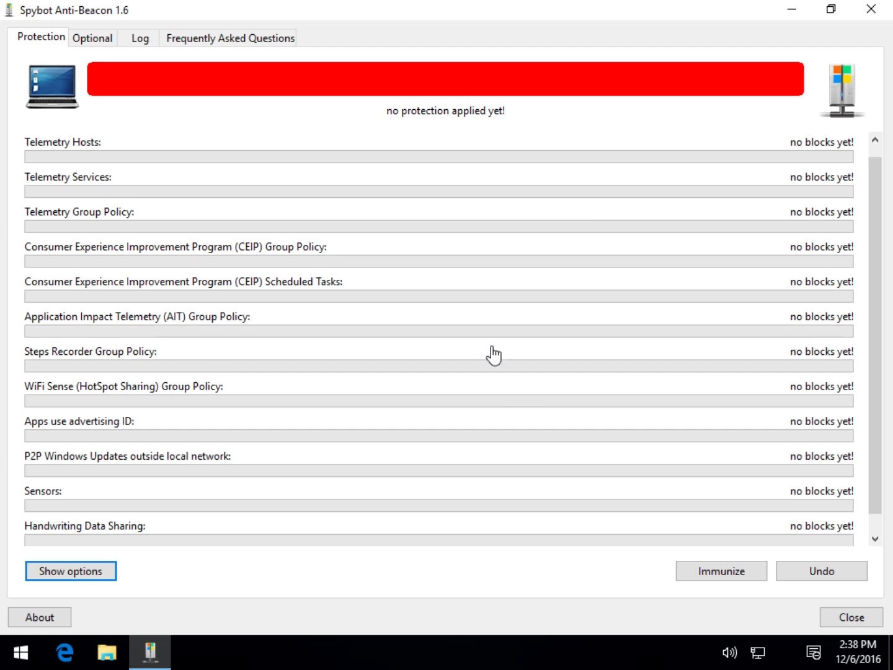
Restore the Anti-Beacon window to a smaller size, then maximize it again.
{"action": "left_click", "coordinate": [834, 12]}
{"action": "left_click", "coordinate": [830, 10]}
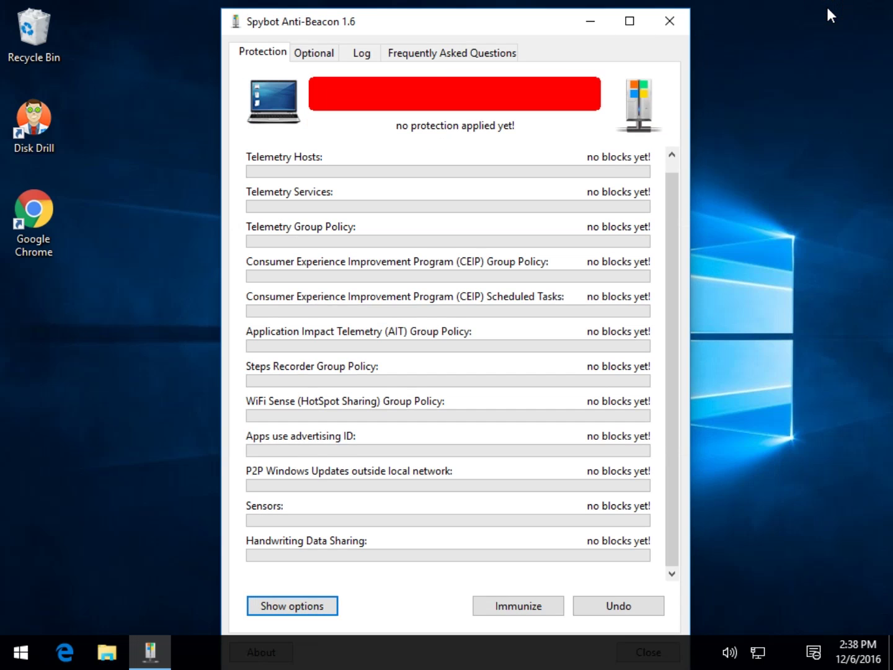
{"action": "left_click", "coordinate": [630, 27]}
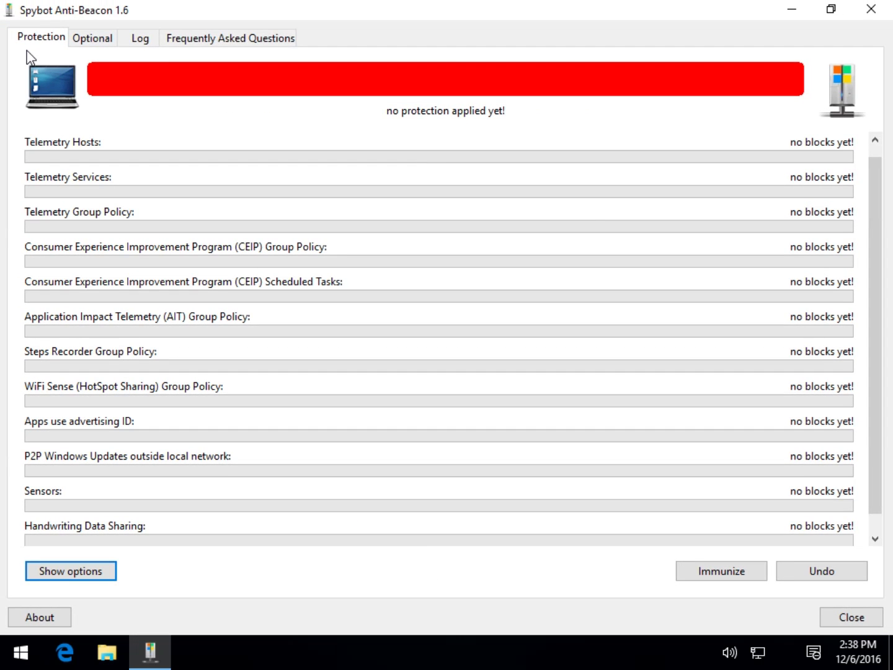
Look through the Optional, Log and FAQ pages, then return to Protection.
{"action": "left_click", "coordinate": [93, 41]}
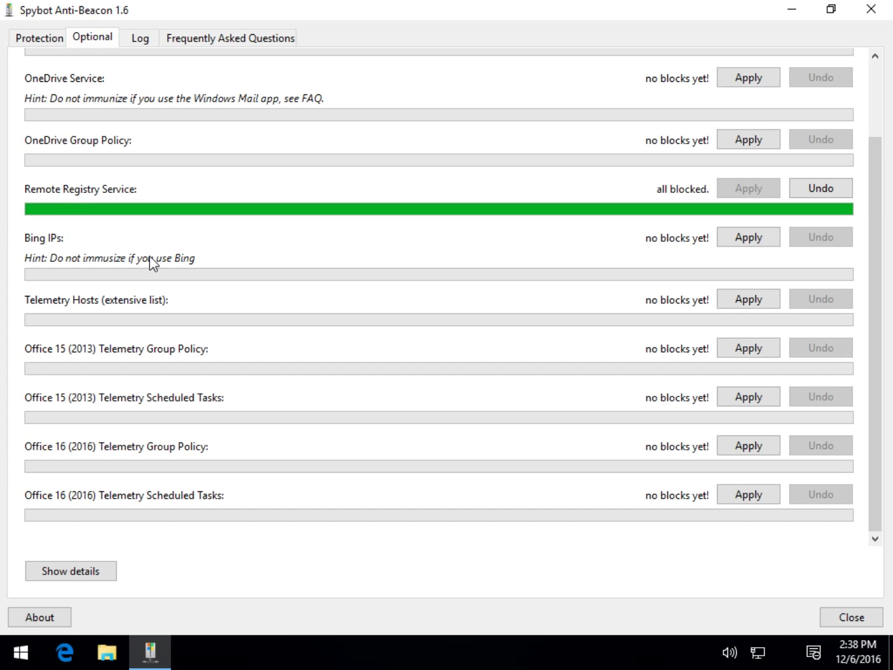
{"action": "left_click", "coordinate": [141, 38]}
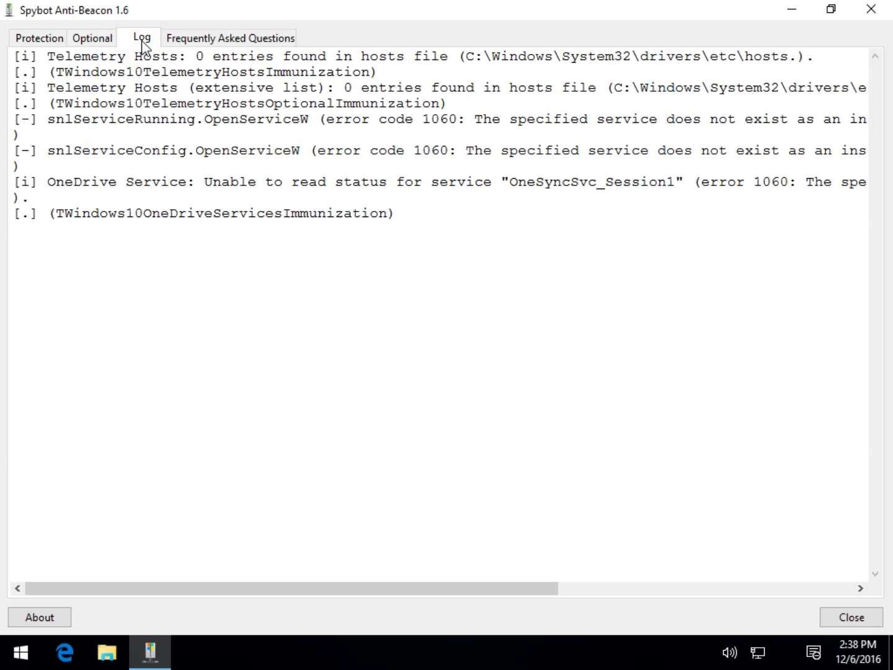
{"action": "left_click", "coordinate": [230, 40]}
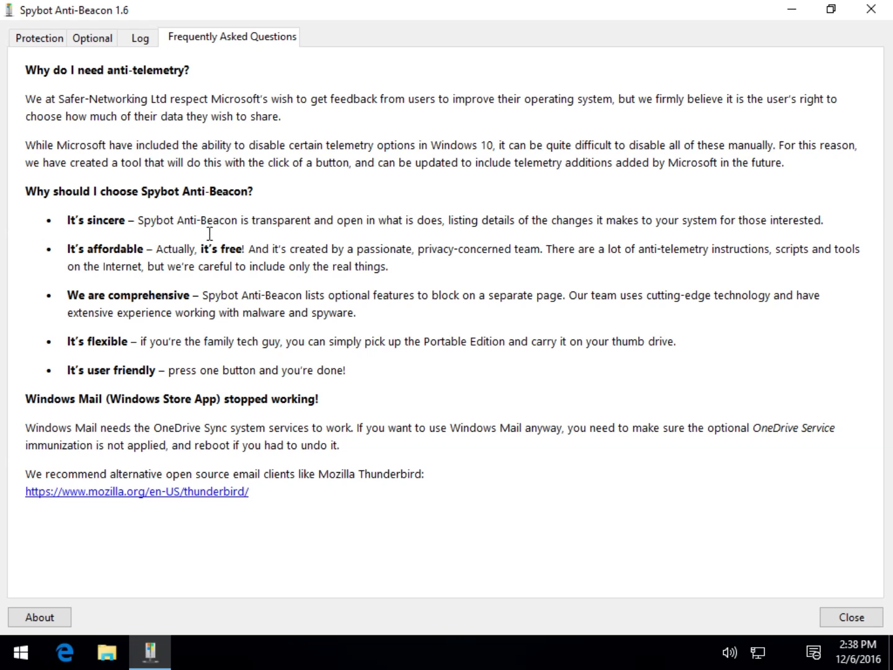
{"action": "left_click", "coordinate": [38, 40]}
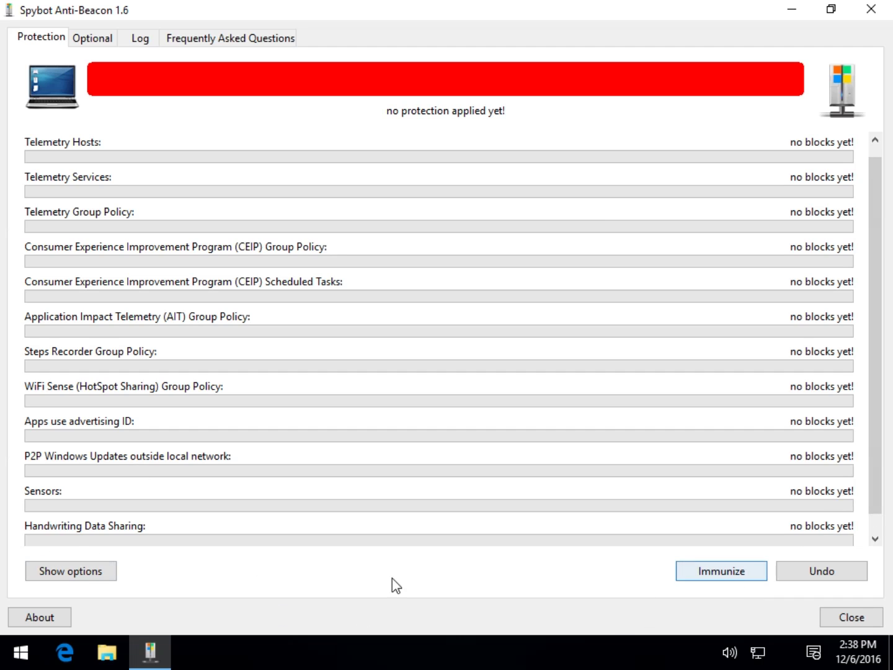
Show the checkboxes and service, registry and task details, scrolling to the list's bottom.
{"action": "left_click", "coordinate": [66, 568]}
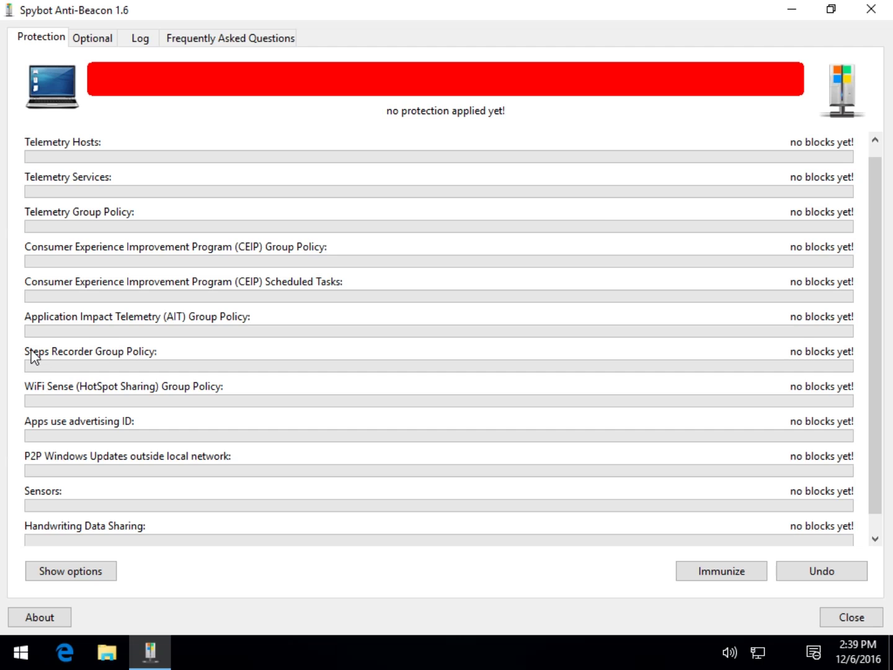
{"action": "left_click", "coordinate": [86, 572]}
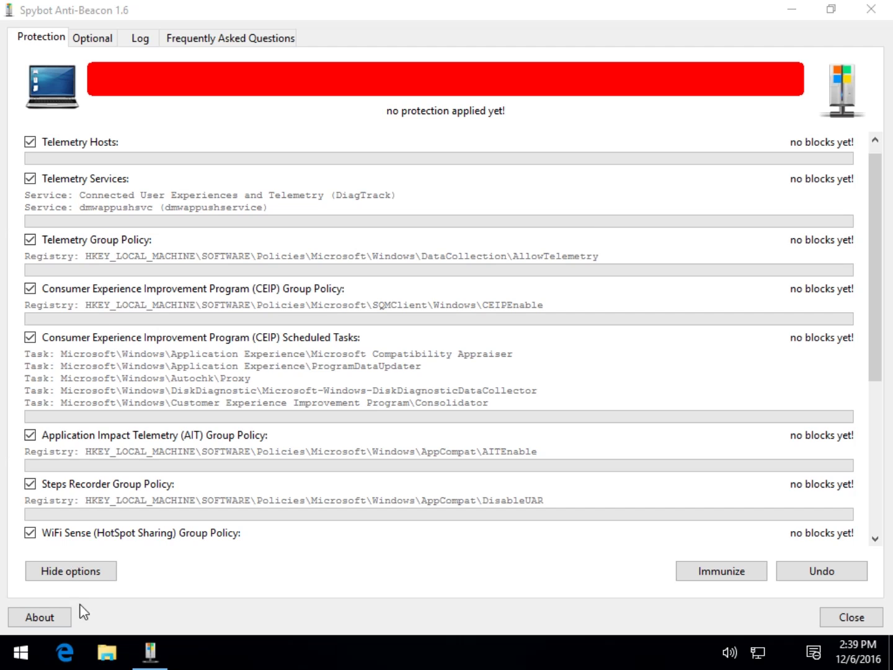
{"action": "left_click_drag", "start_coordinate": [875, 212], "coordinate": [868, 472]}
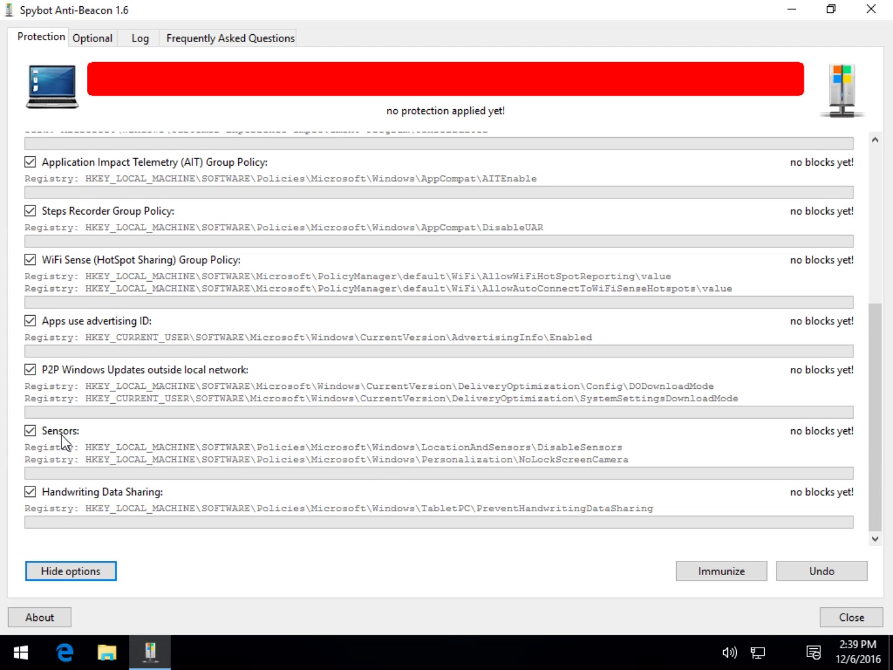
Hide the item details, immunize all protection items, then undo the immunization.
{"action": "left_click", "coordinate": [66, 575]}
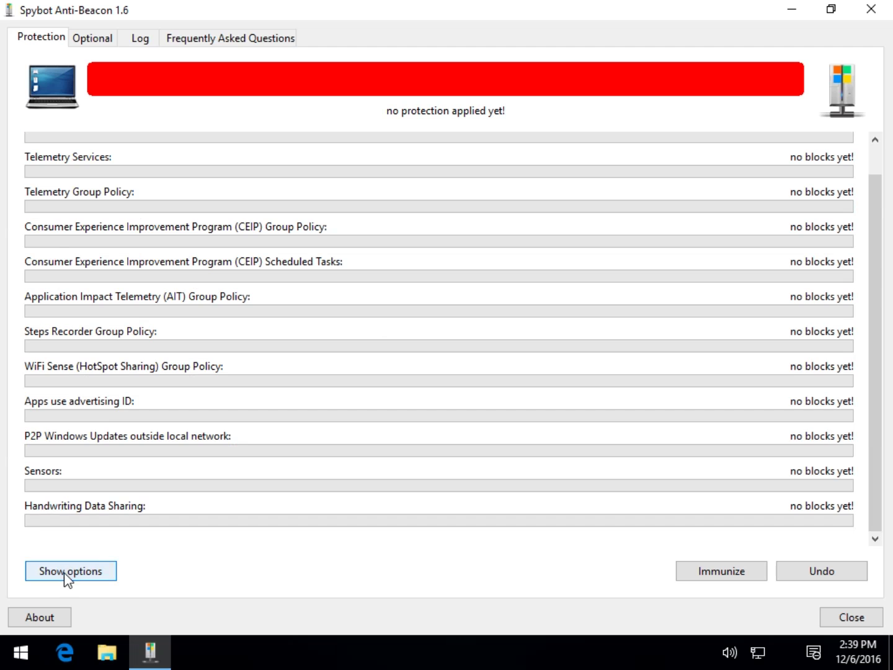
{"action": "left_click", "coordinate": [721, 575]}
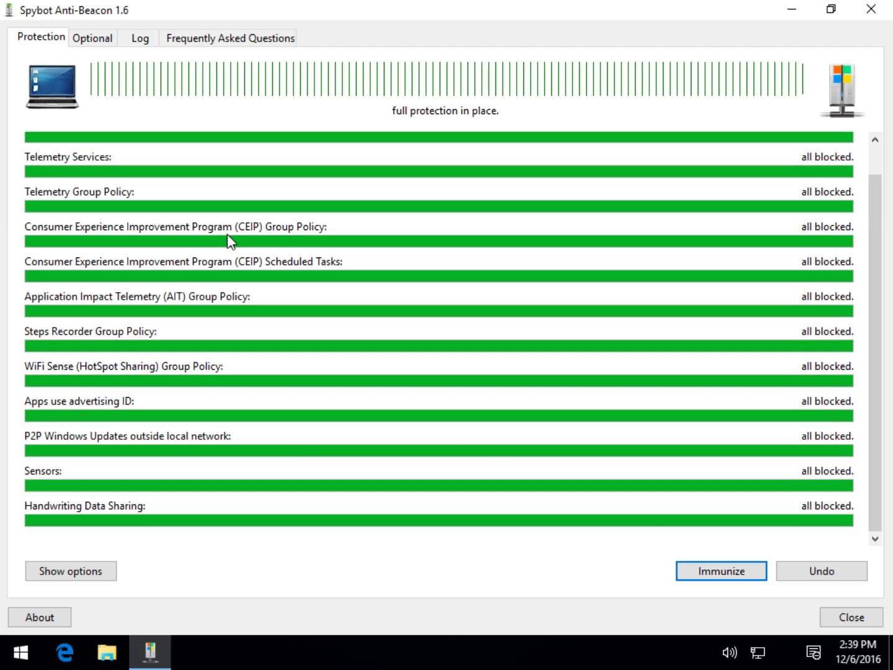
{"action": "left_click", "coordinate": [831, 570]}
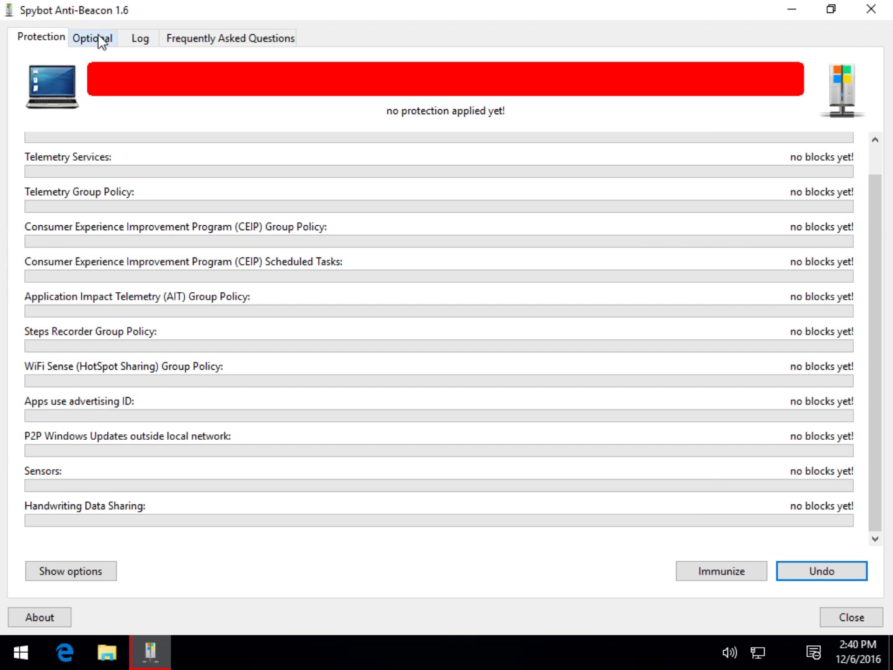
On the Optional page, show and hide the item details and scroll the list.
{"action": "left_click", "coordinate": [101, 41]}
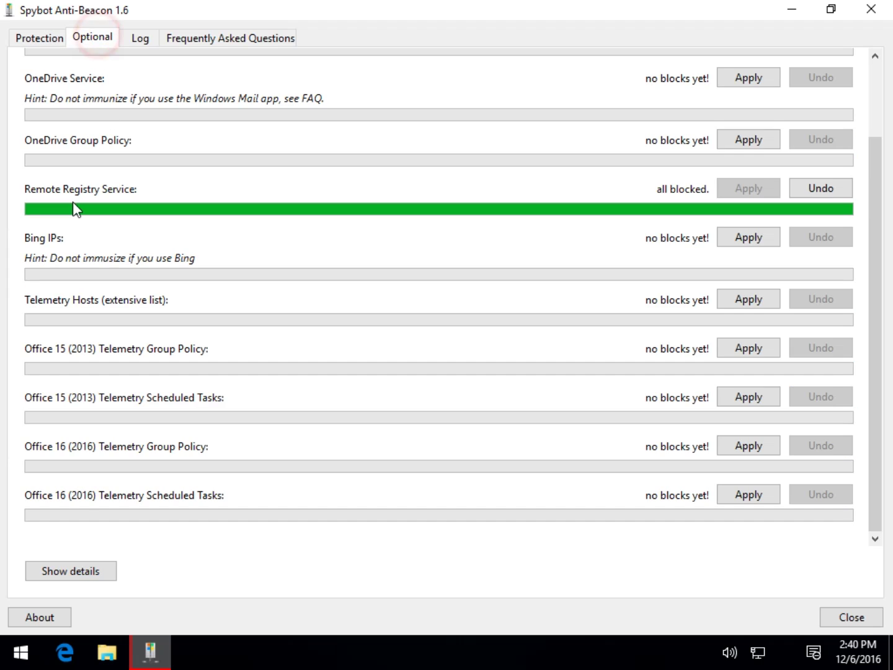
{"action": "left_click", "coordinate": [47, 571]}
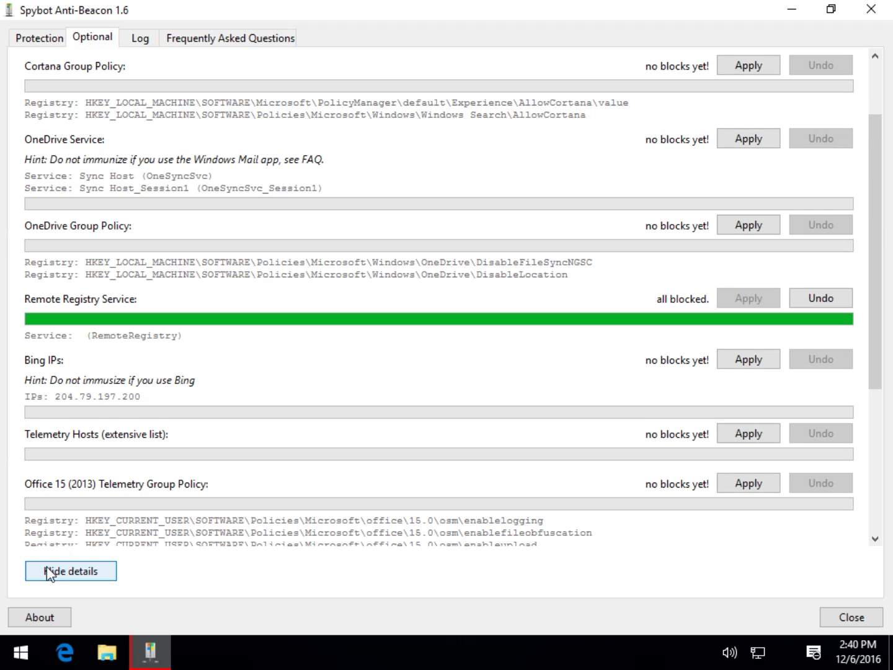
{"action": "left_click", "coordinate": [47, 571]}
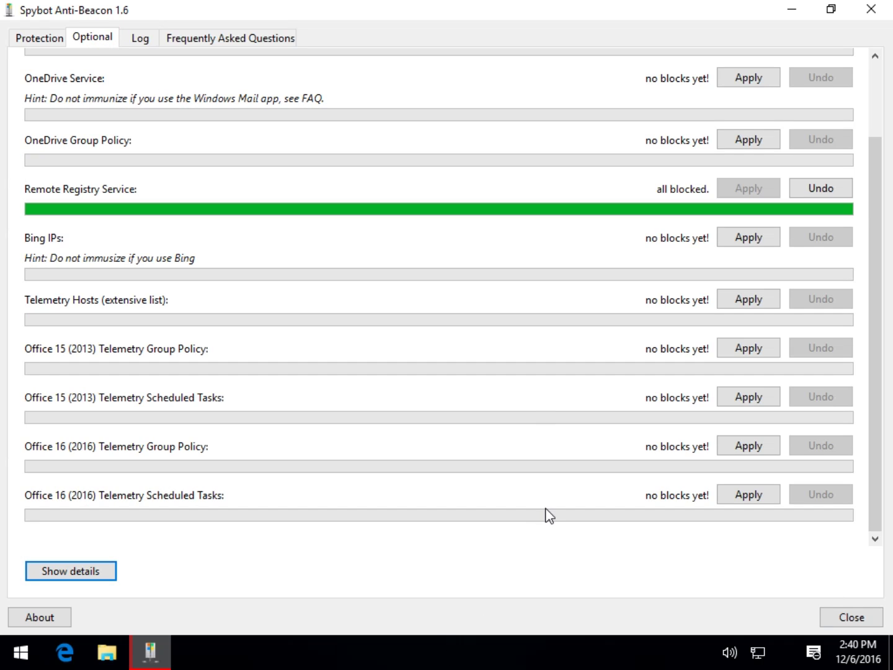
{"action": "left_click", "coordinate": [876, 327]}
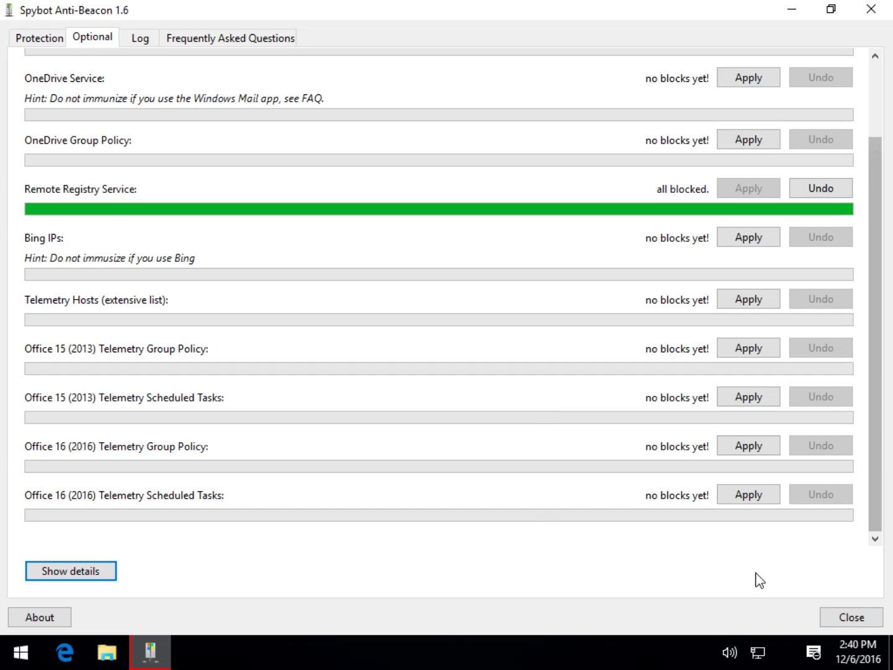
Block OneDrive Service and Office 15 tasks, then undo Office 15, Remote Registry and OneDrive blocks.
{"action": "left_click", "coordinate": [751, 78]}
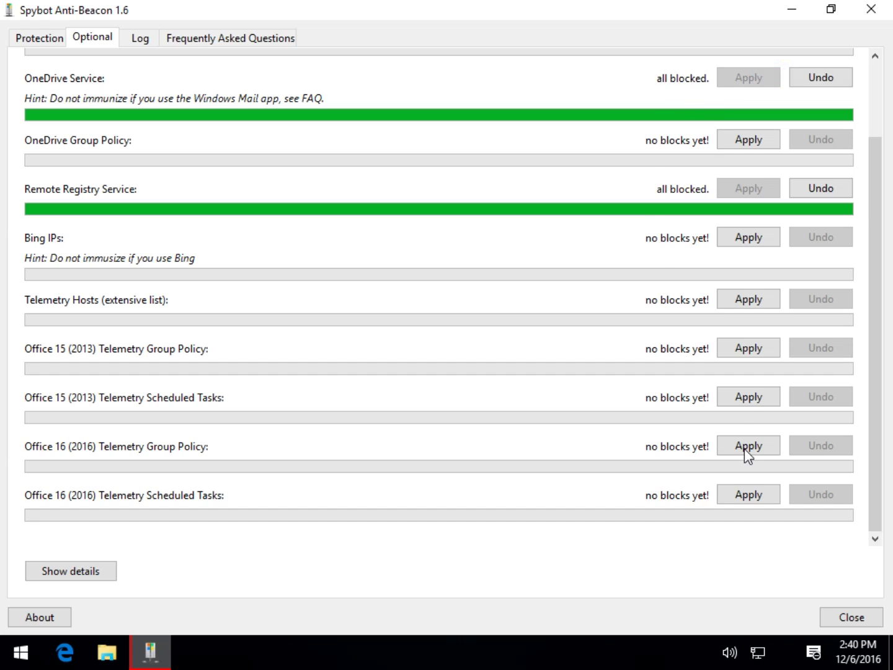
{"action": "left_click", "coordinate": [747, 398]}
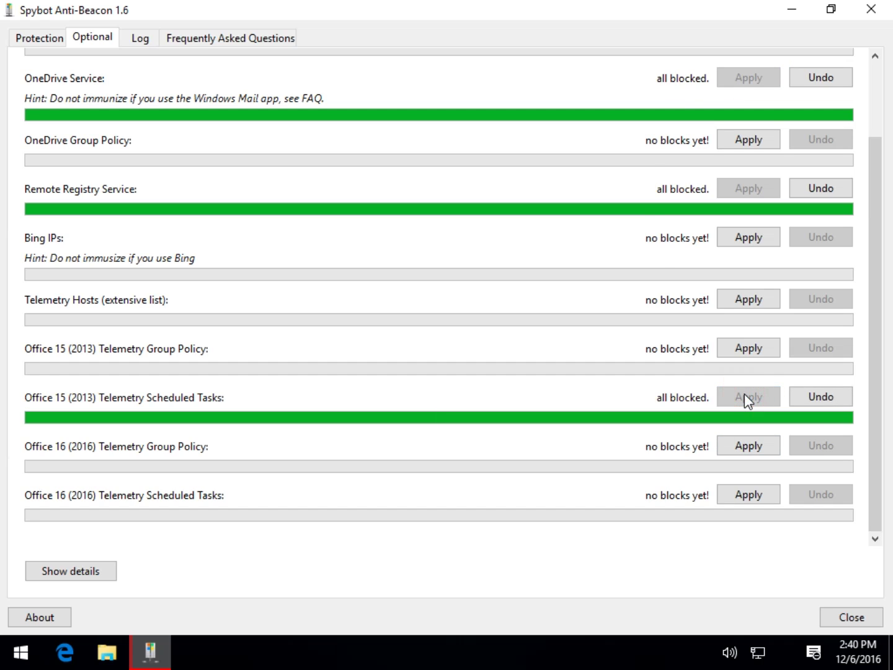
{"action": "left_click", "coordinate": [822, 398]}
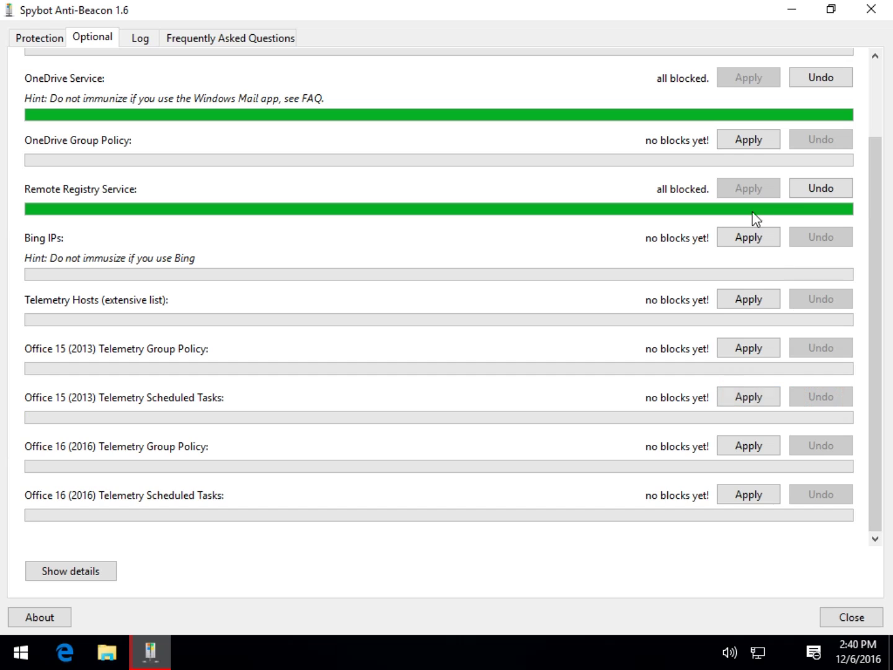
{"action": "left_click", "coordinate": [821, 189]}
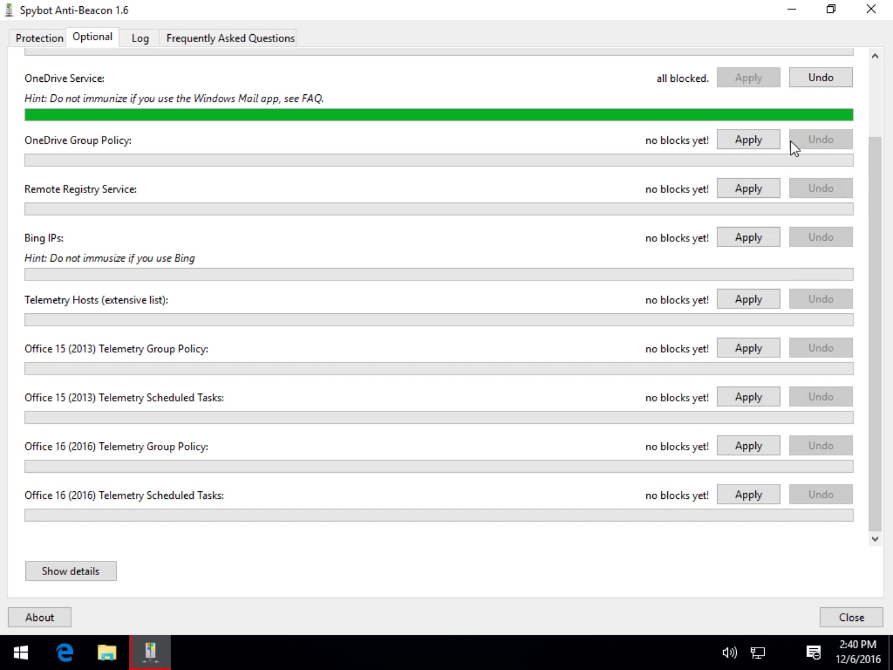
{"action": "left_click", "coordinate": [831, 76]}
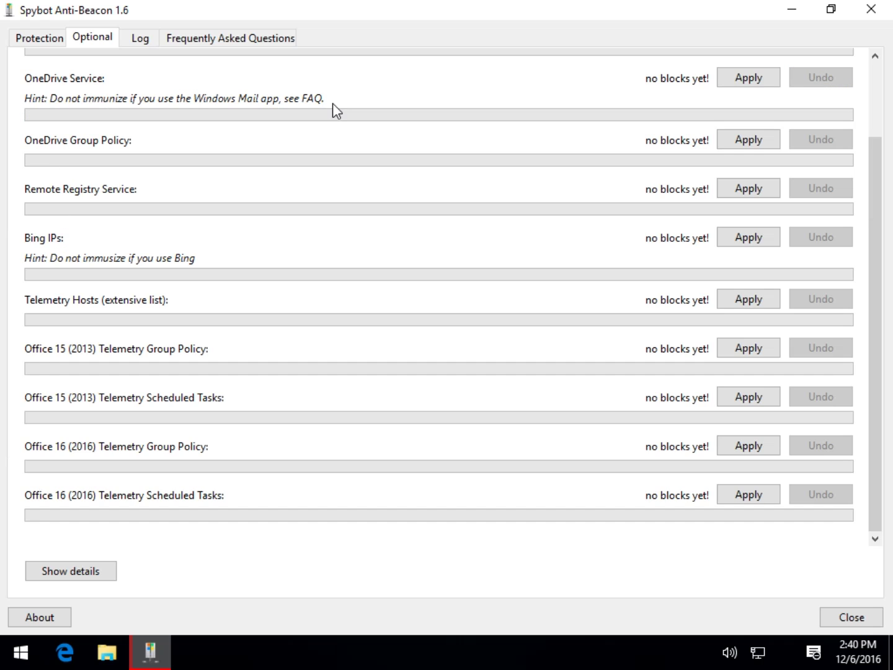
Browse the Log, FAQ and Protection pages, ending on the Optional items list.
{"action": "left_click", "coordinate": [143, 38]}
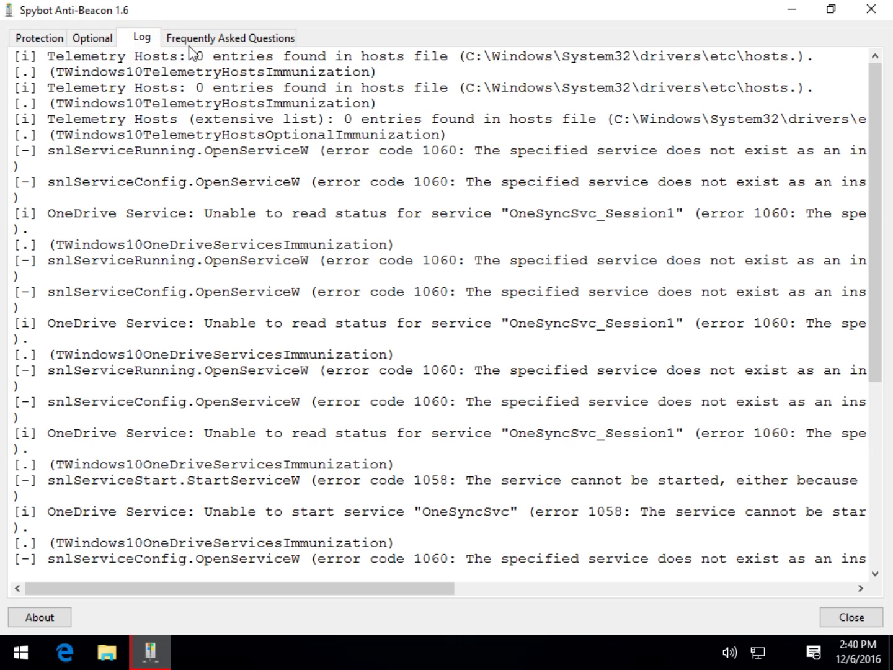
{"action": "scroll", "coordinate": [282, 285], "scroll_direction": "down", "scroll_amount": 6}
{"action": "scroll", "coordinate": [281, 265], "scroll_direction": "up", "scroll_amount": 6}
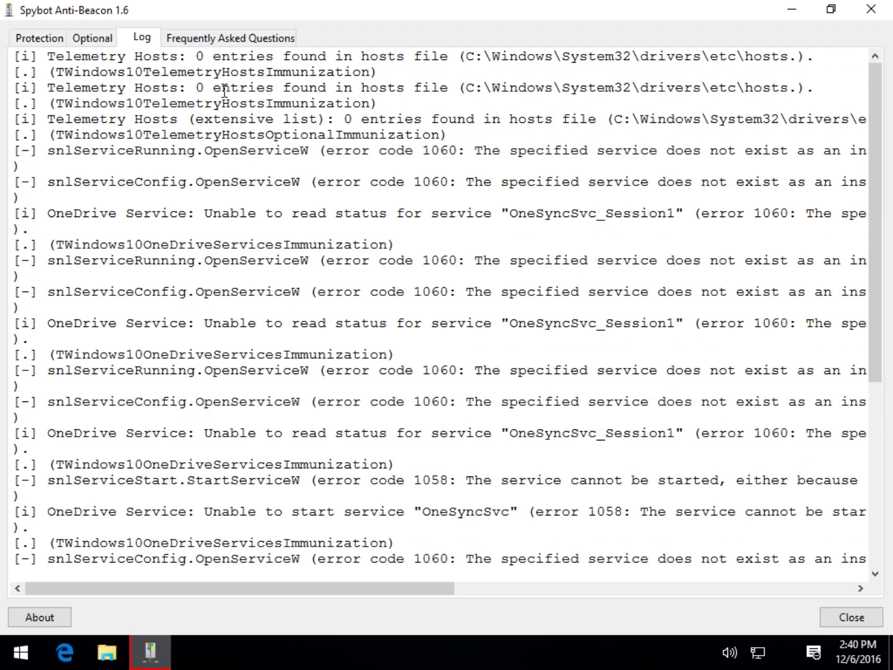
{"action": "left_click", "coordinate": [236, 38]}
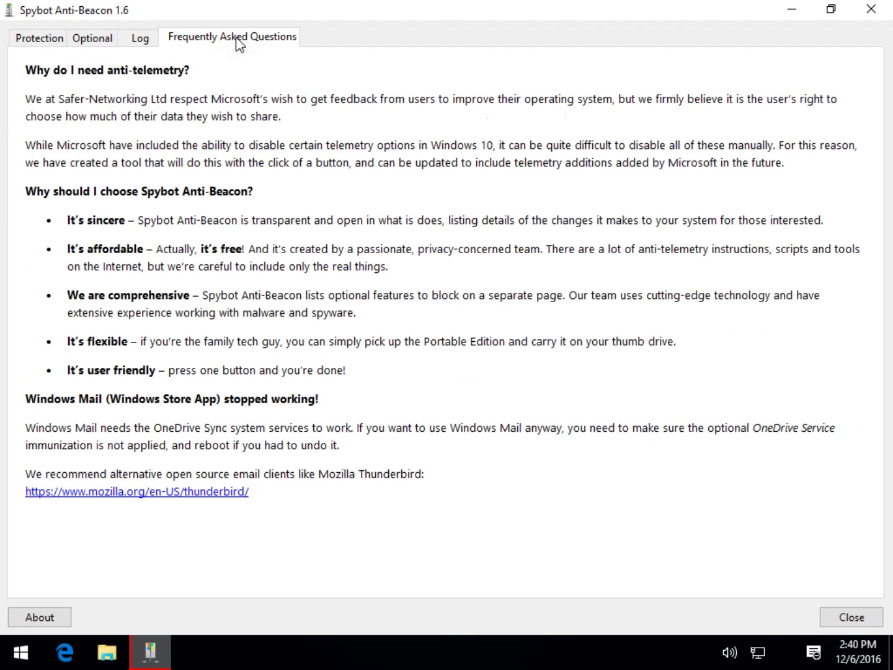
{"action": "left_click", "coordinate": [37, 39]}
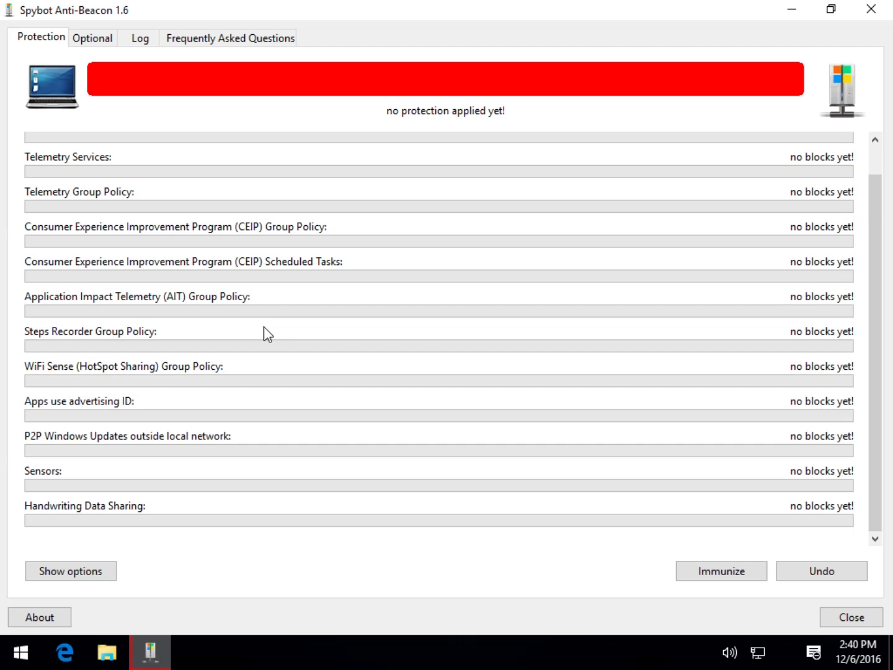
{"action": "left_click", "coordinate": [95, 45]}
{"action": "left_click", "coordinate": [217, 37]}
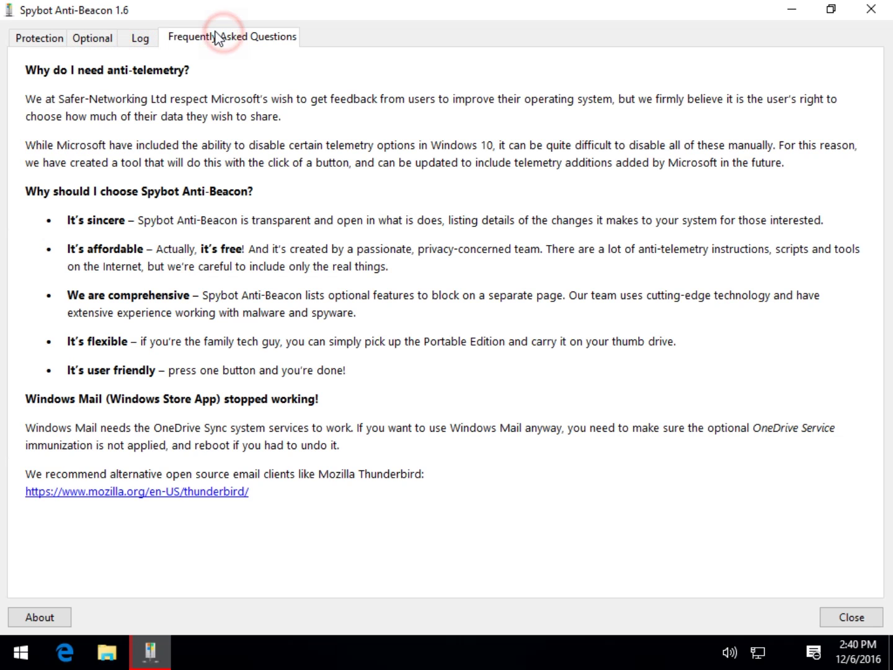
{"action": "left_click", "coordinate": [139, 37]}
{"action": "left_click", "coordinate": [92, 37]}
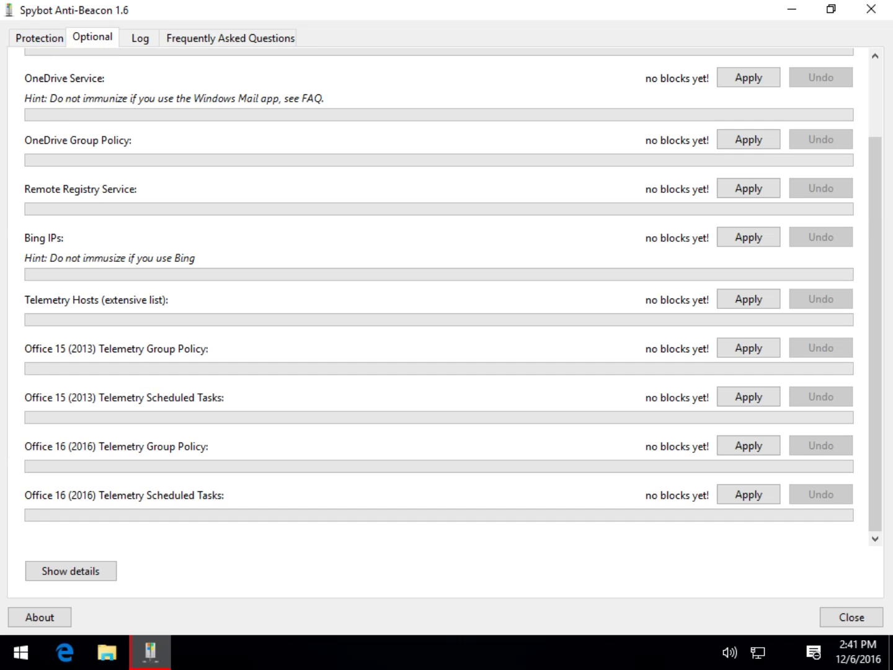
Scroll the Optional list back to the top and return to the Protection status page.
{"action": "left_click_drag", "start_coordinate": [873, 193], "coordinate": [874, 116]}
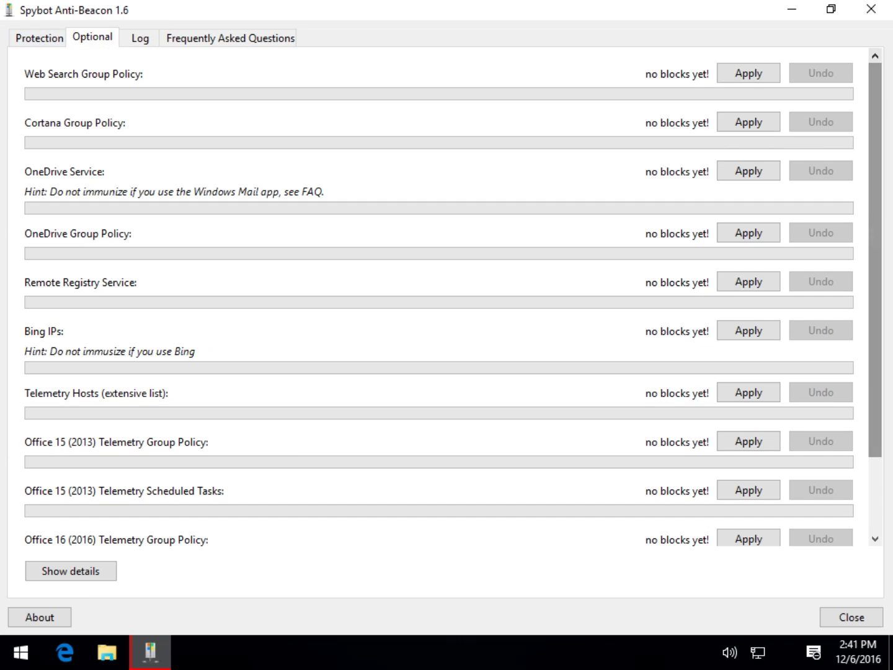
{"action": "left_click", "coordinate": [43, 37]}
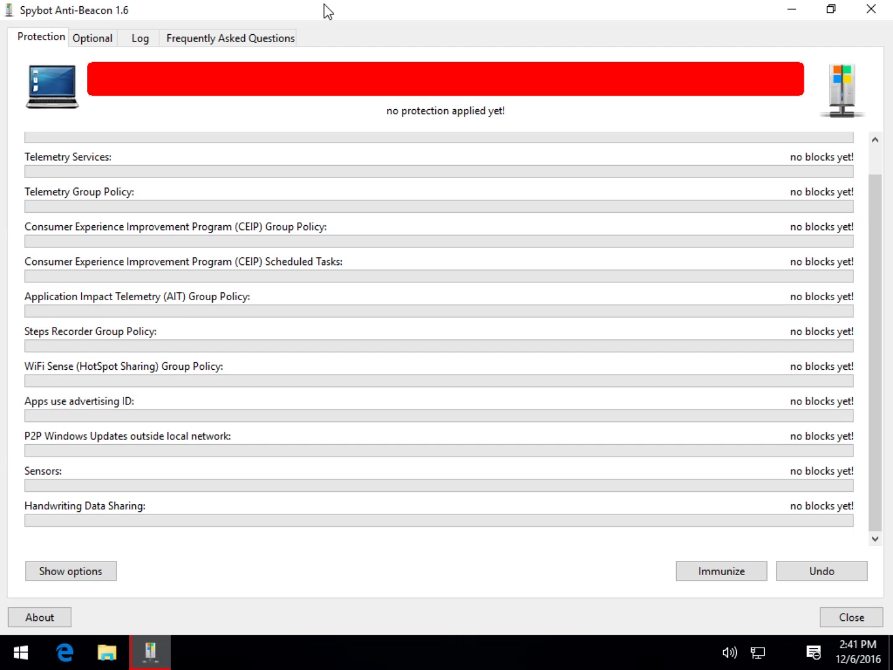
{"action": "left_click", "coordinate": [379, 19]}
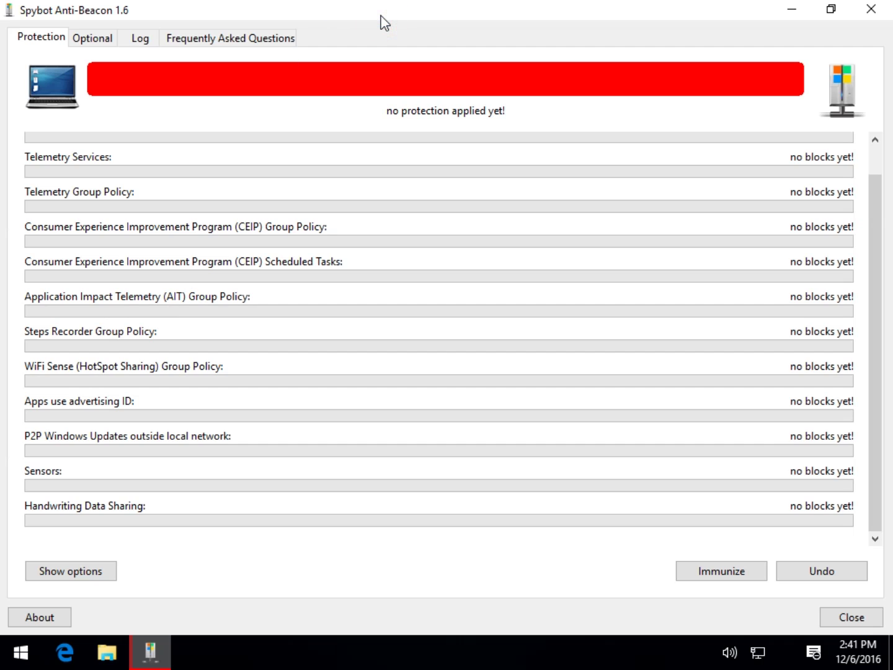